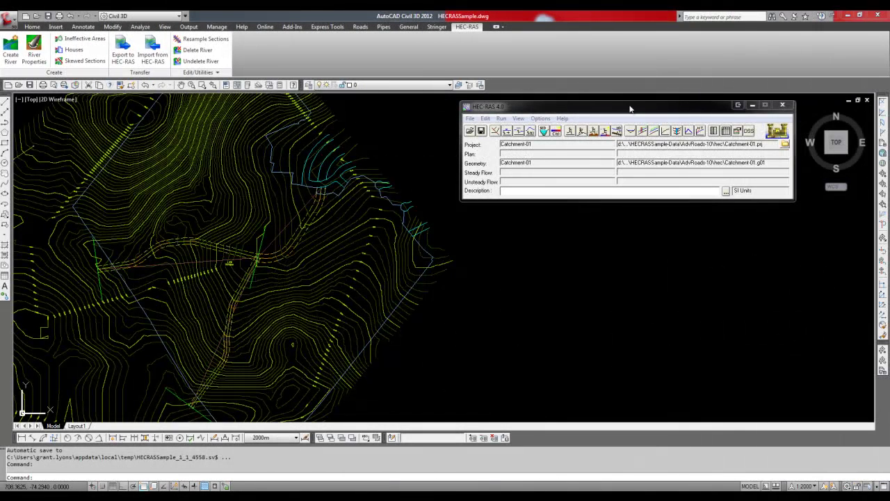
Bring the HEC-RAS 4.0 window with the Catchment-01 project in front of Civil 3D.
left_click(631, 108)
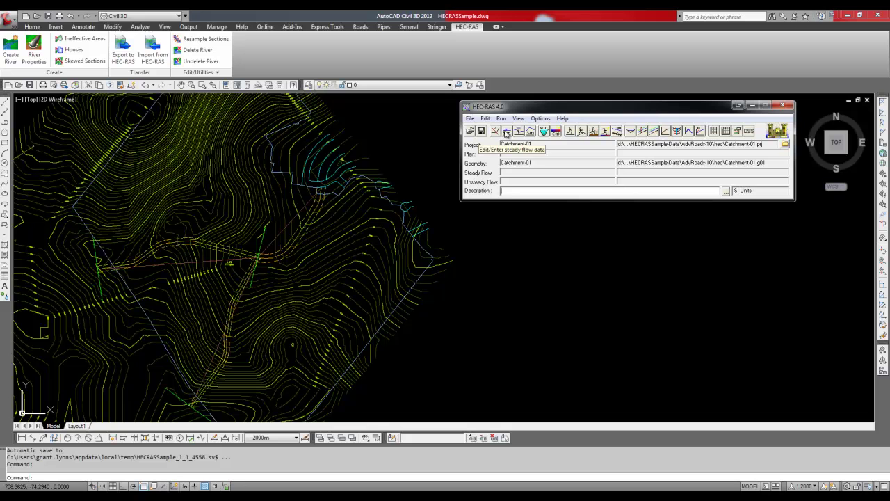
Enter PF 1 steady flows of 15, 5 and 5 for HEC_LOWER, HEC_SOUTH and HEC_WEST.
left_click(507, 132)
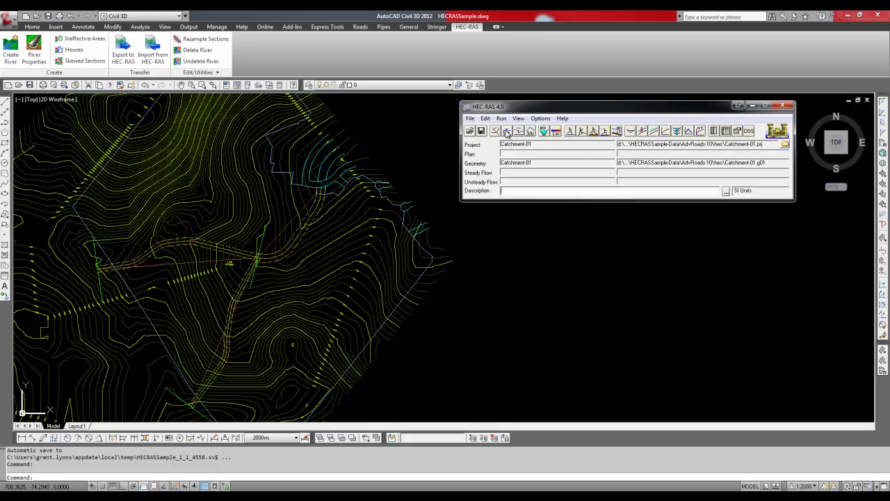
left_click(507, 133)
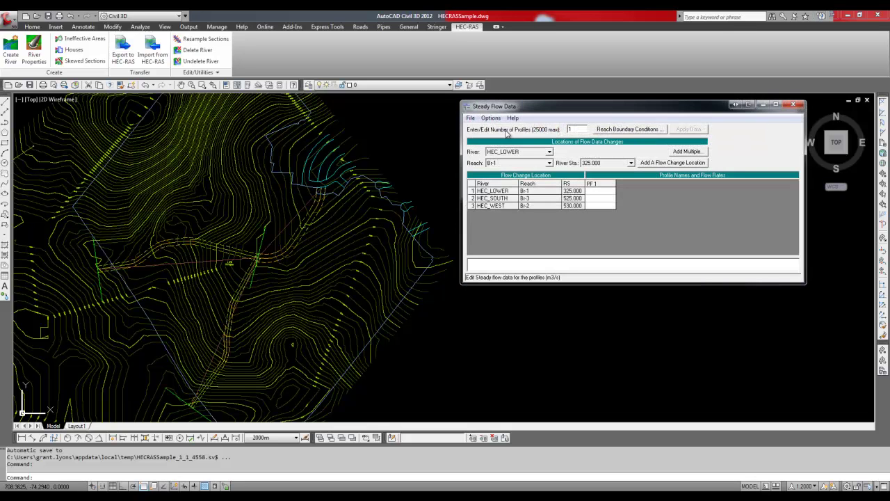
left_click(595, 191)
type("15")
left_click(597, 201)
type("5")
left_click(597, 206)
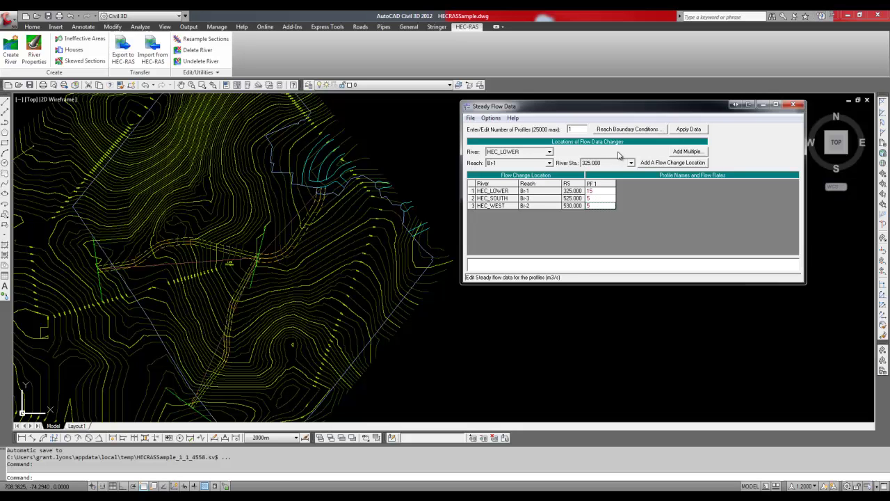
Set critical-depth boundaries at HEC_LOWER's downstream end and the HEC_SOUTH and HEC_WEST upstream ends.
left_click(631, 131)
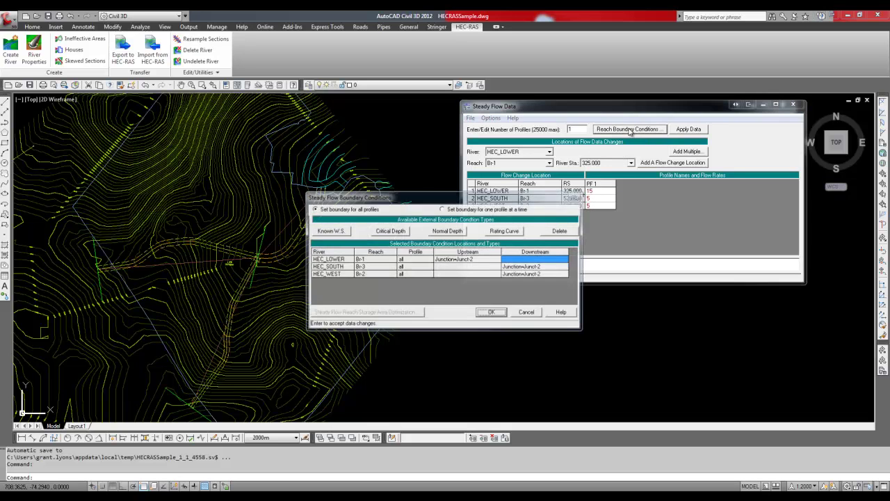
left_click(507, 261)
left_click(390, 231)
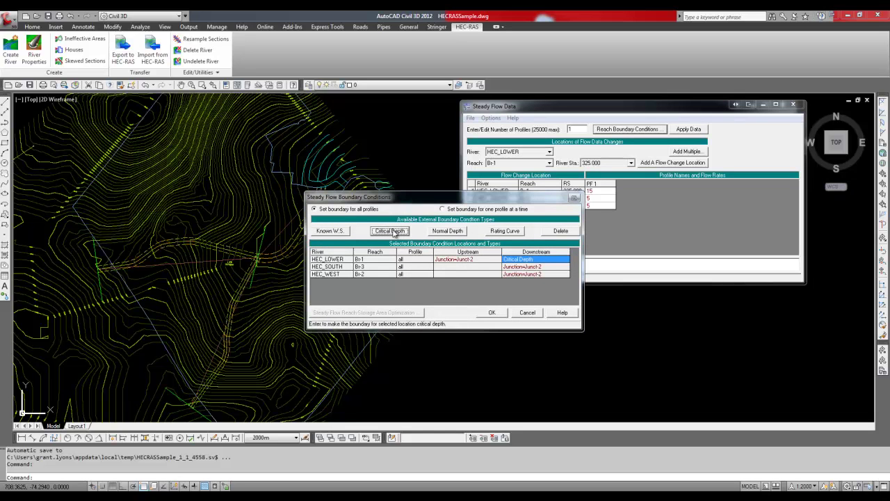
left_click(440, 267)
left_click(389, 231)
left_click(452, 275)
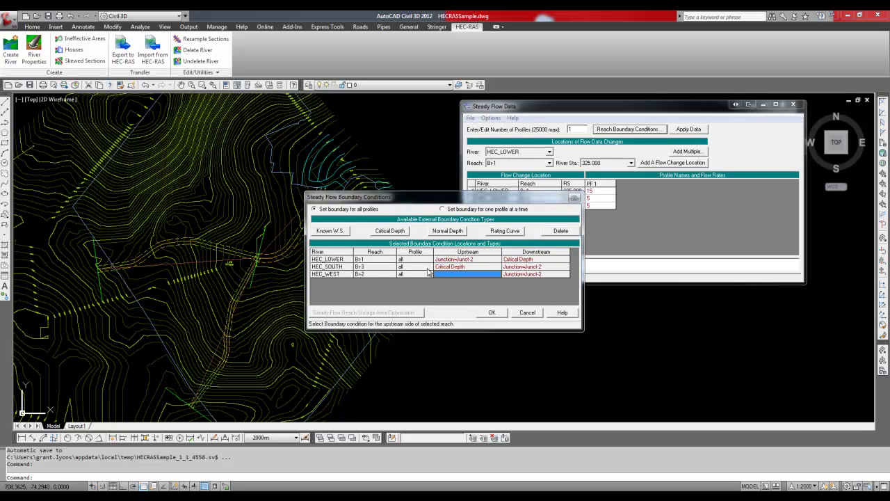
left_click(390, 231)
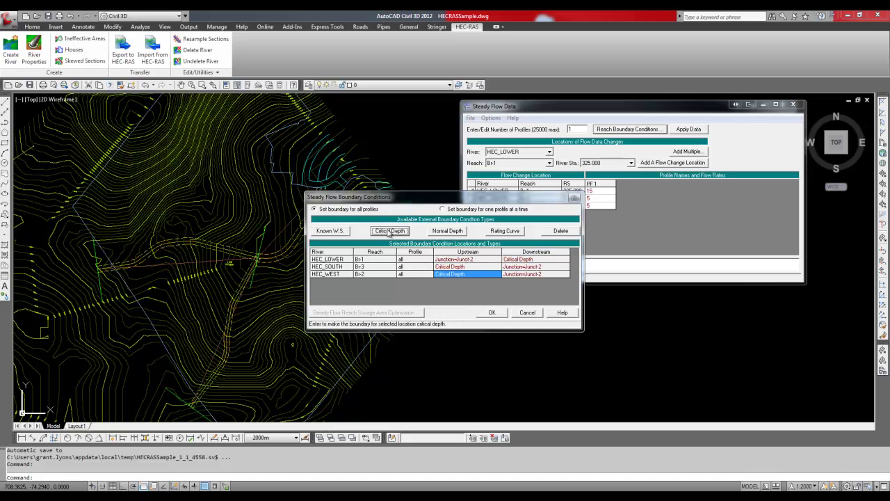
left_click(492, 313)
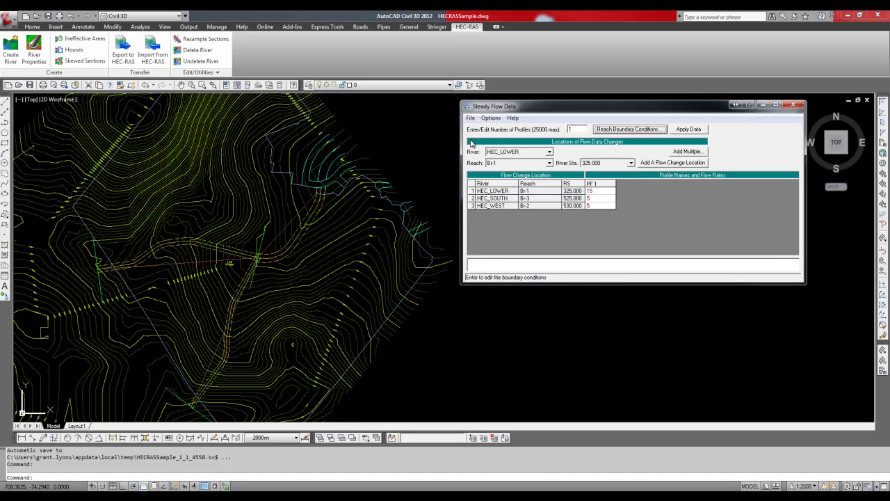
Save the steady flow data under the title Flows.
left_click(471, 117)
left_click(504, 159)
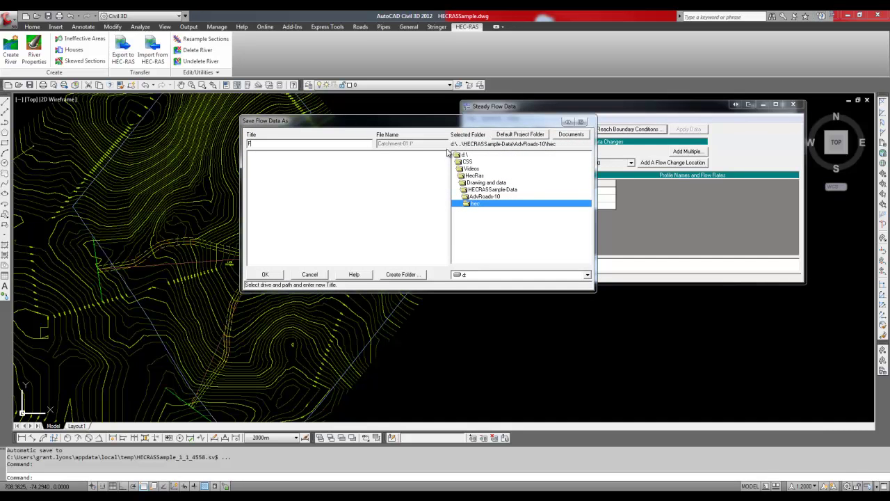
type("Flows")
left_click(266, 275)
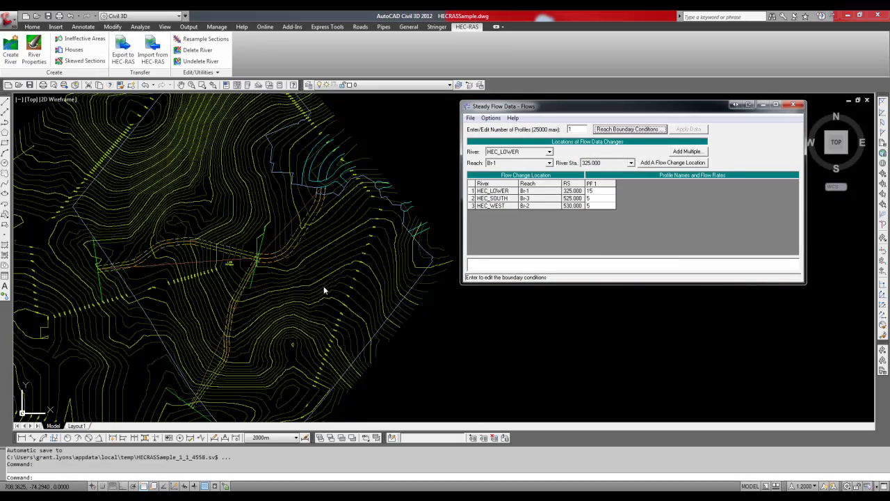
Exit the flow data editor and bring up the Steady Flow Analysis window.
left_click(470, 117)
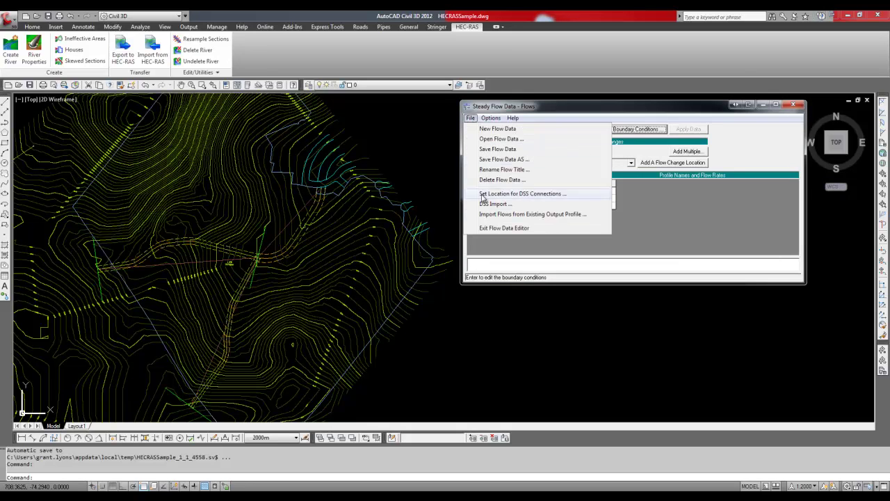
left_click(496, 229)
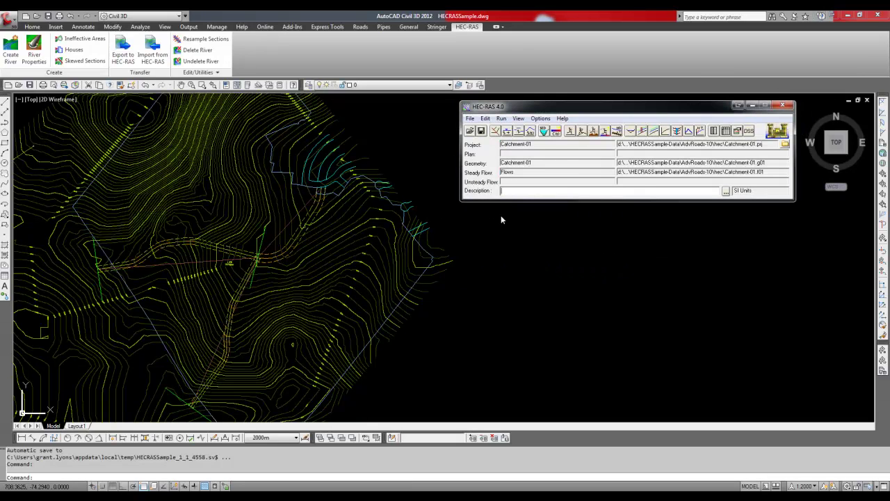
left_click(570, 132)
Compute a mixed-regime steady flow run, dismiss the report and exit the analysis window.
left_click(570, 132)
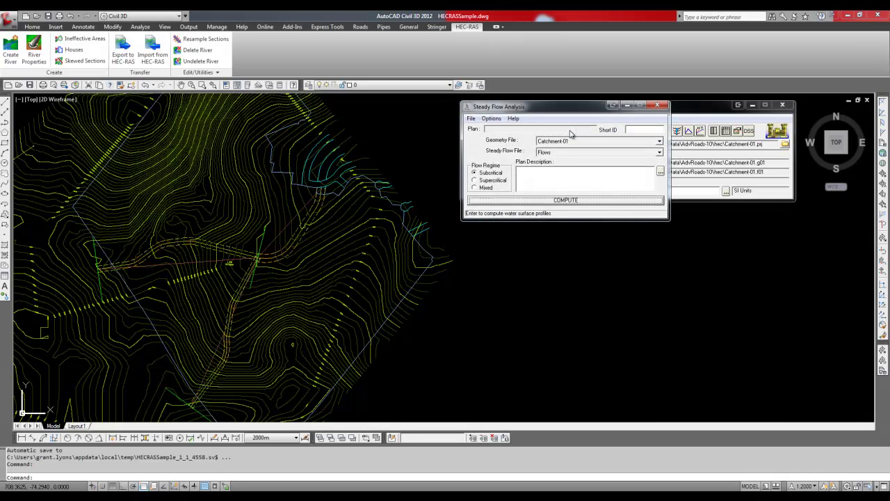
left_click(480, 187)
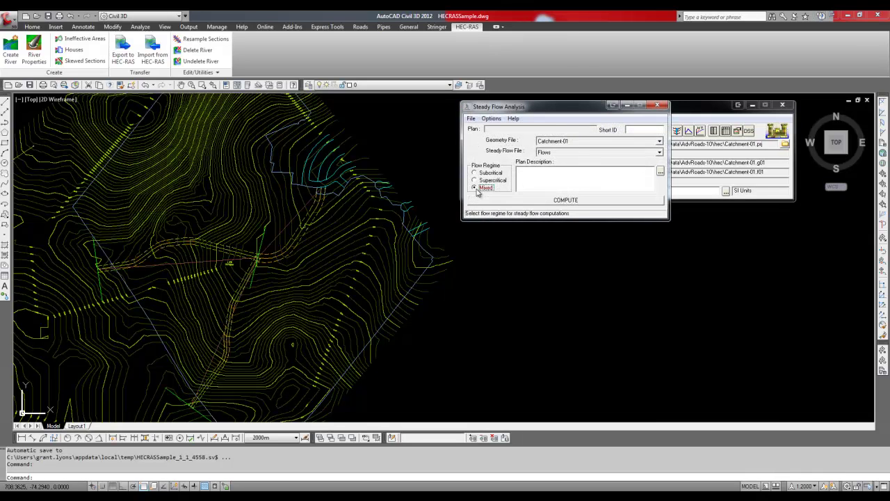
left_click(549, 200)
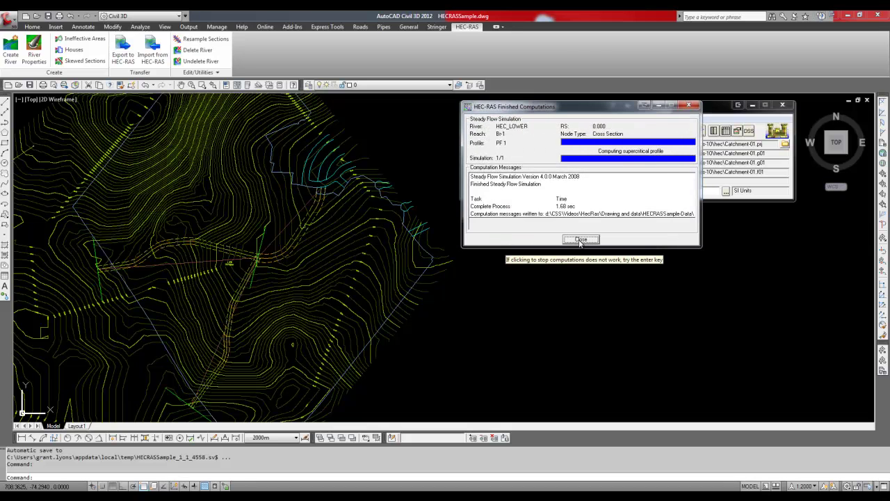
left_click(581, 239)
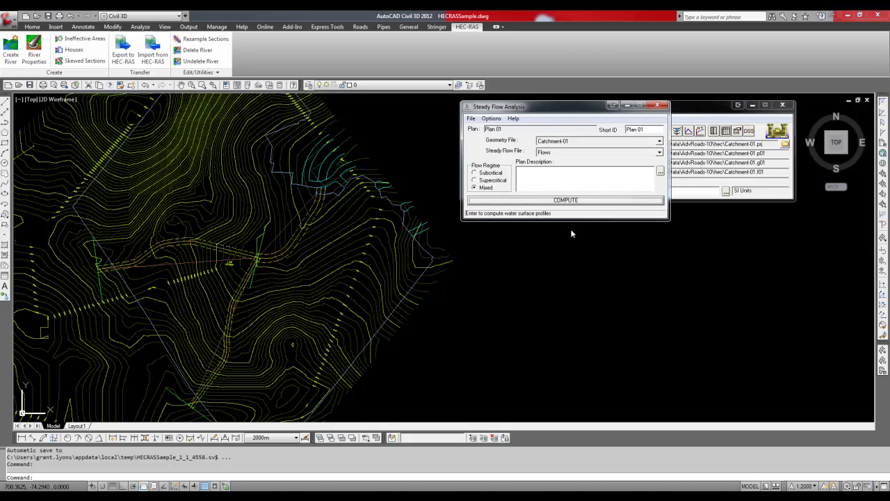
left_click(472, 118)
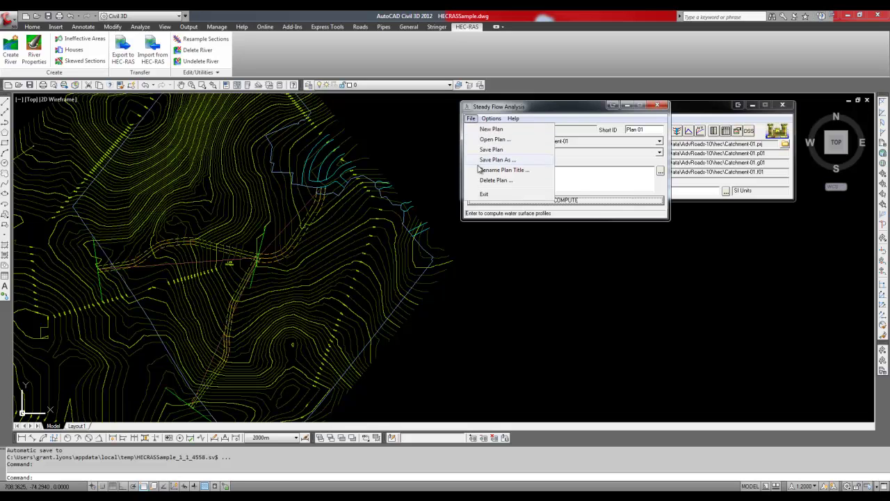
left_click(485, 194)
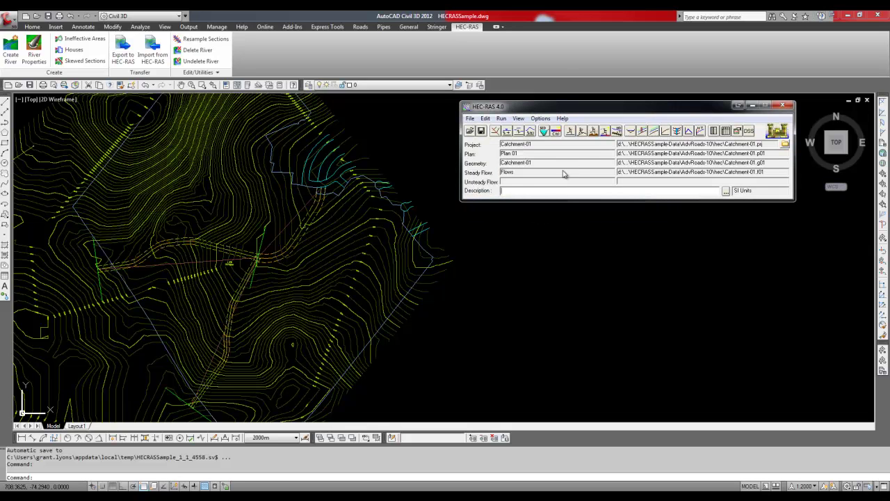
Browse the HEC_LOWER cross-section plots from station 320 downward, then close the viewer.
left_click(630, 132)
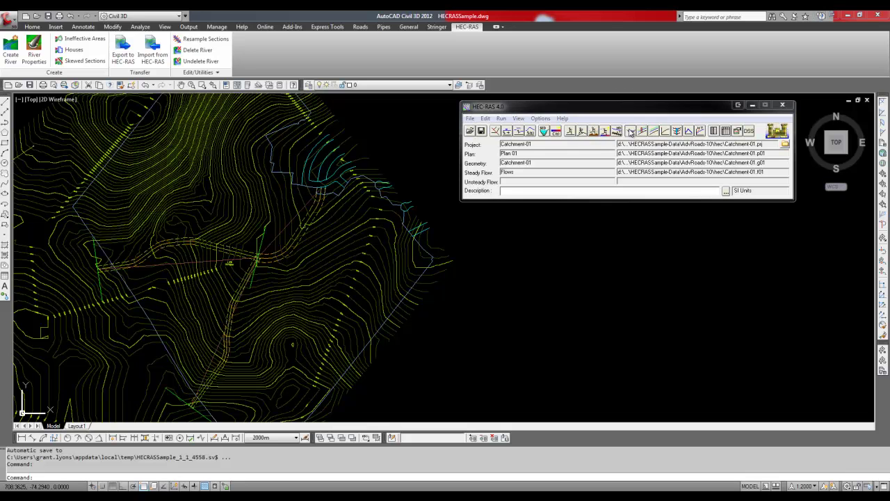
left_click(618, 142)
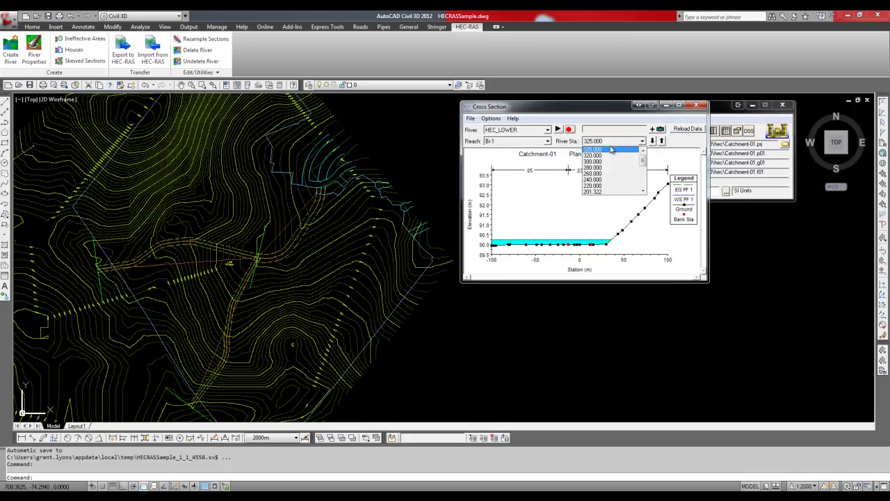
left_click(603, 160)
scroll(603, 160, "down", 4)
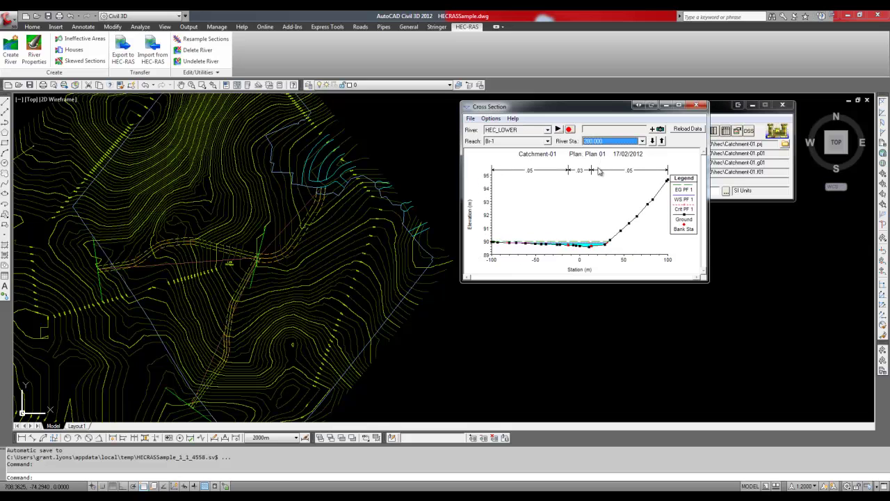
scroll(599, 172, "down", 2)
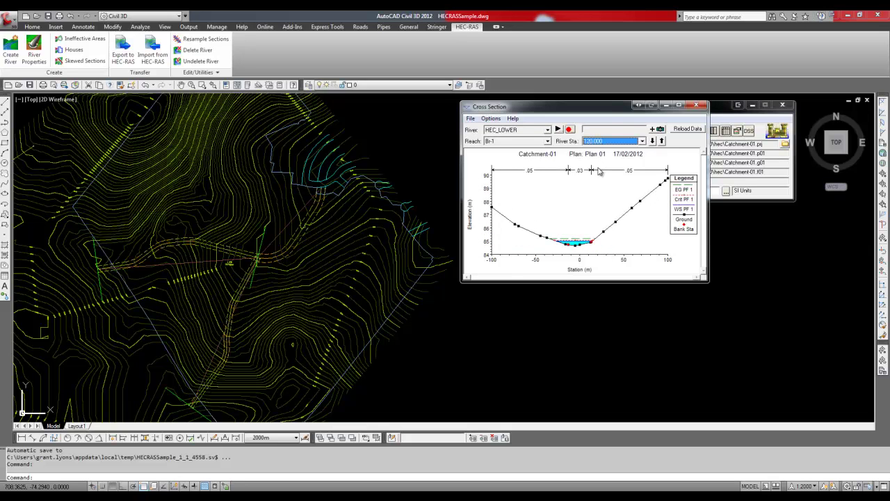
left_click(470, 119)
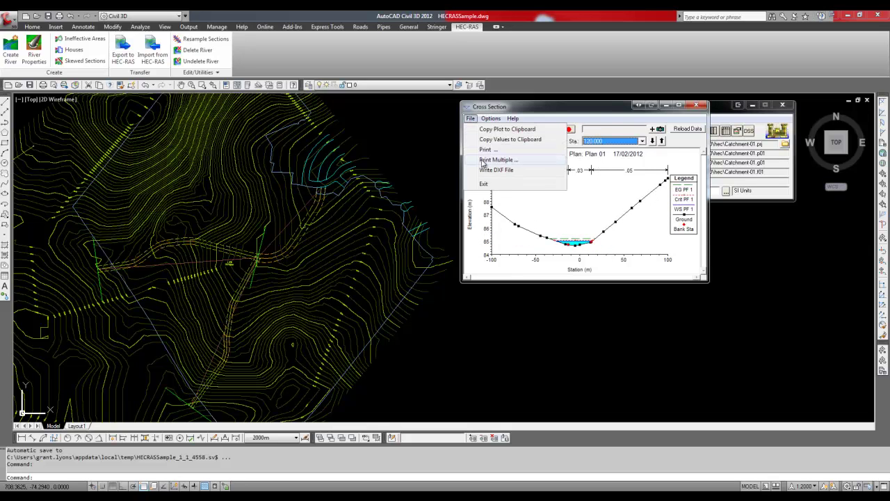
left_click(485, 184)
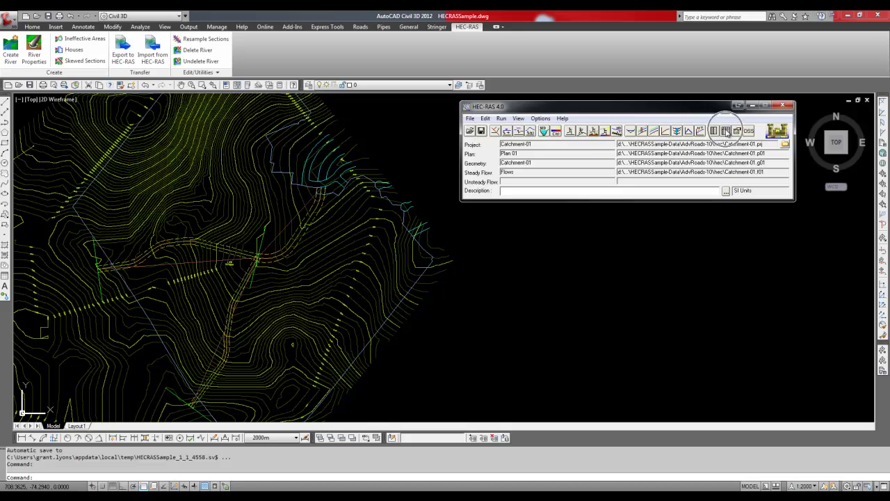
Show the profile output table without interpolated sections for HEC_LOWER, HEC_SOUTH and HEC_WEST.
left_click(727, 131)
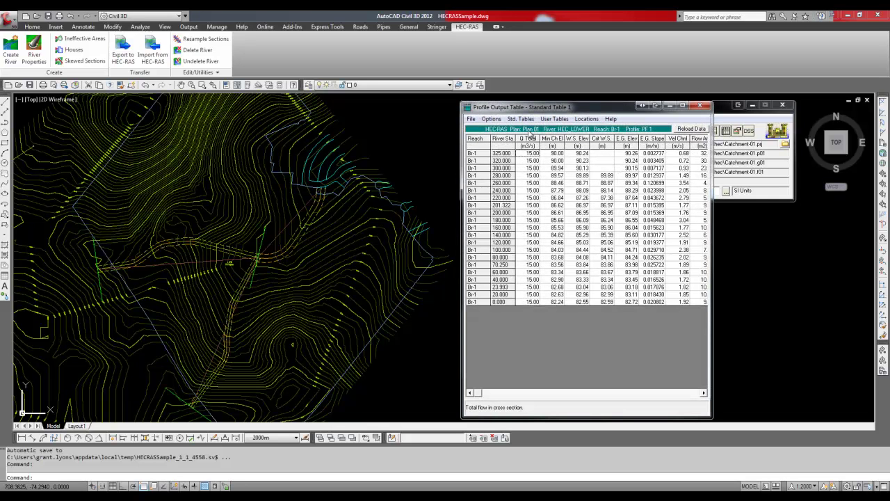
left_click(492, 119)
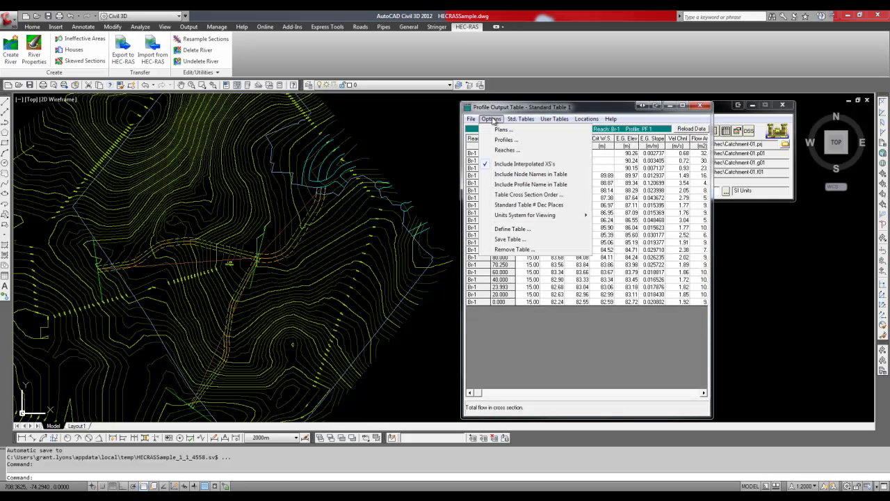
left_click(501, 165)
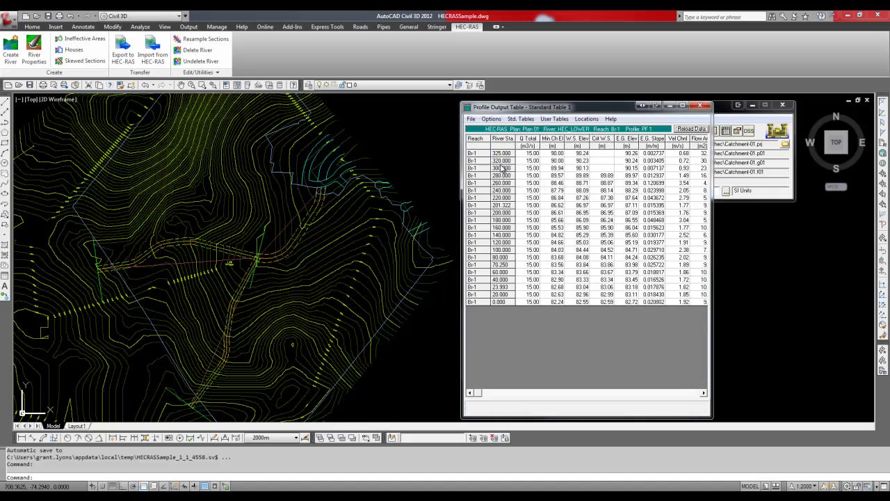
left_click(491, 119)
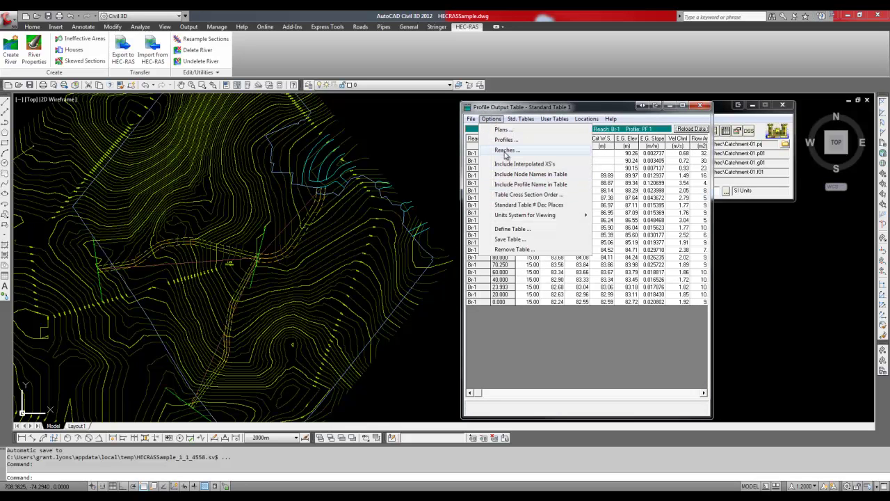
left_click(506, 151)
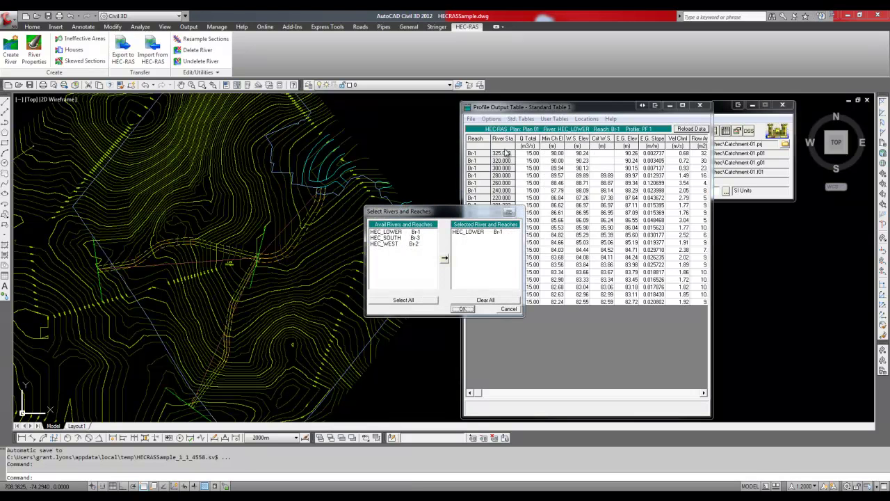
left_click(394, 301)
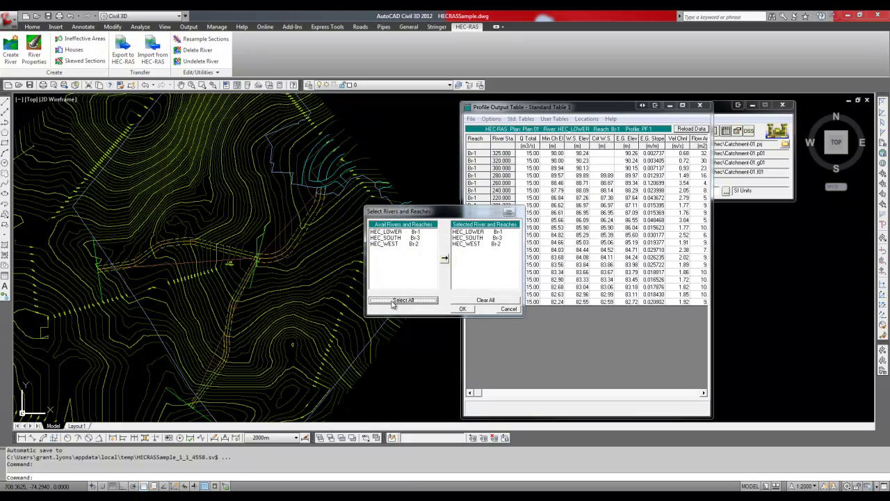
left_click(464, 309)
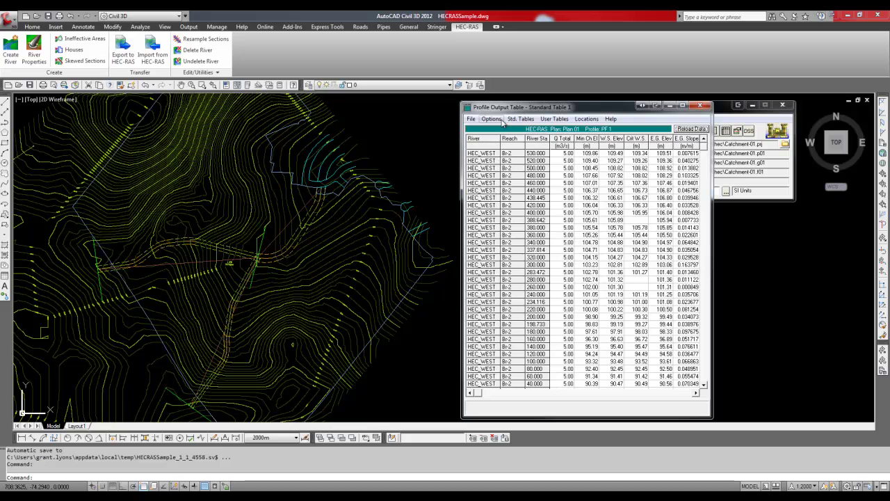
From Standard Table 1, delete every column except Q Total and W.S. Elev.
left_click(520, 119)
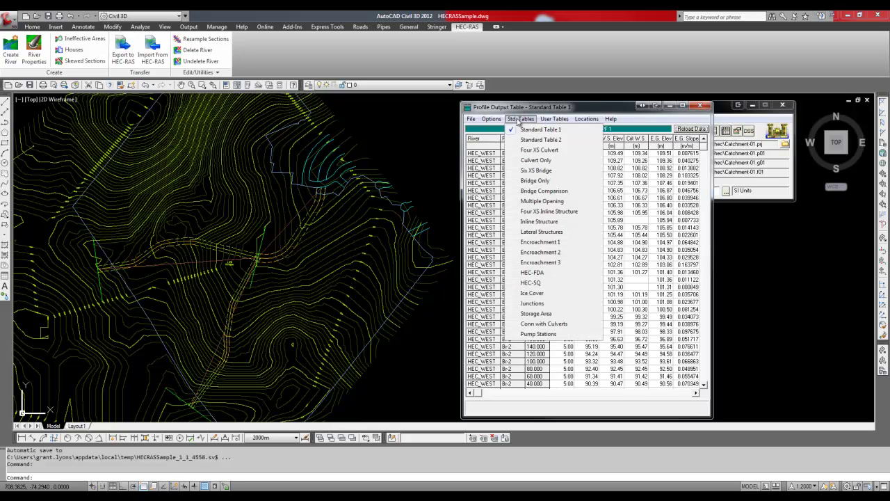
left_click(527, 131)
left_click(491, 119)
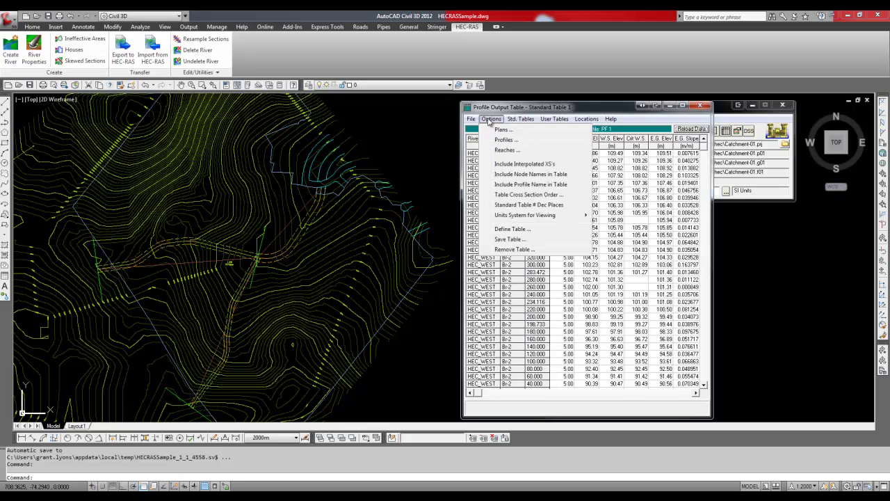
left_click(511, 229)
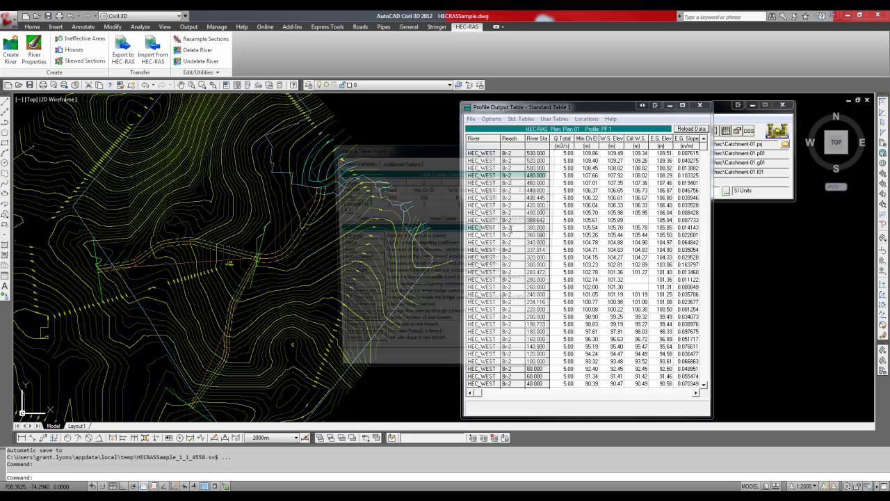
left_click(424, 181)
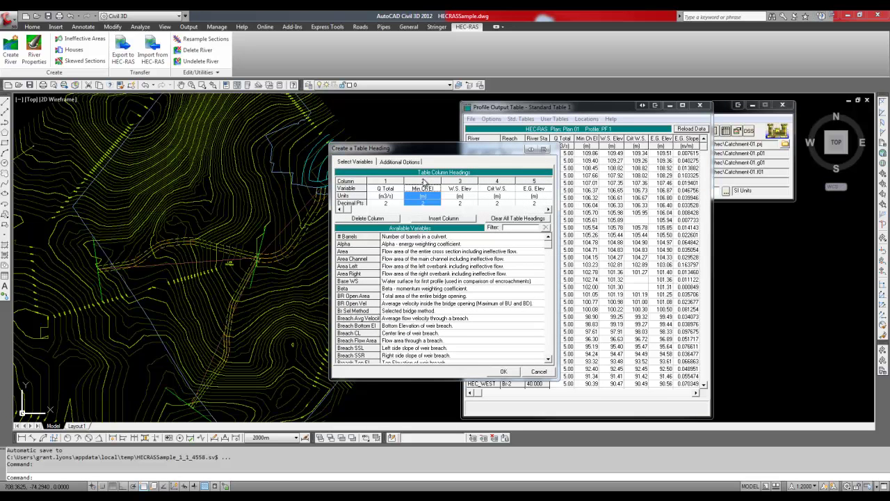
left_click(369, 218)
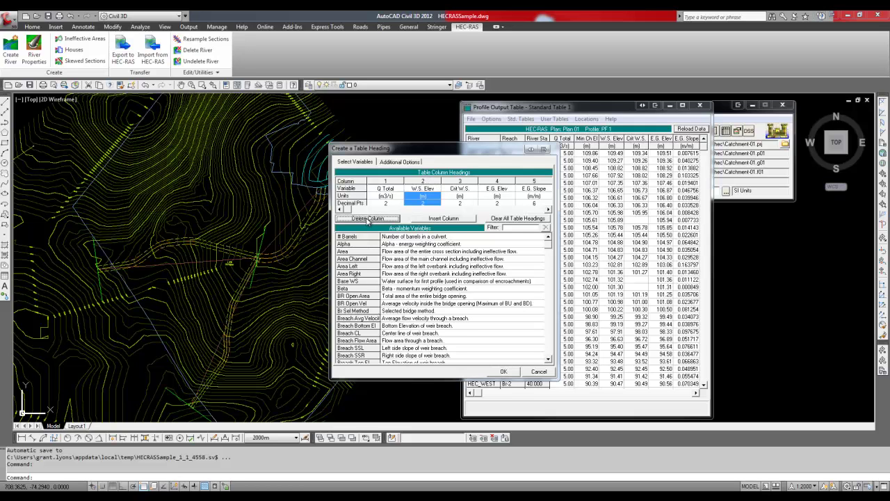
left_click(458, 185)
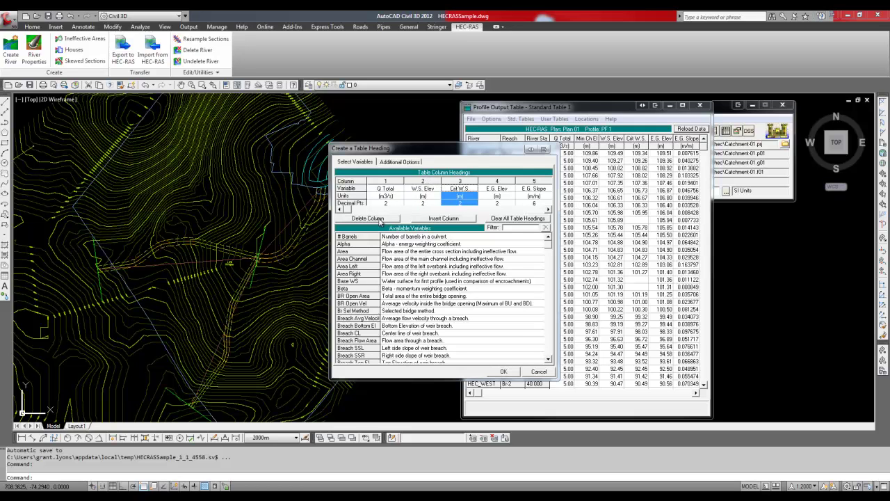
left_click(380, 220)
left_click(380, 221)
left_click(380, 220)
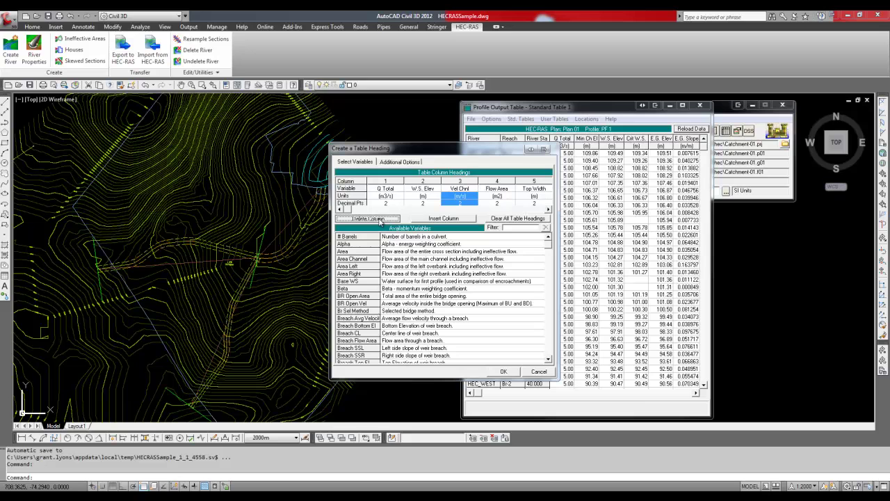
left_click(380, 220)
left_click(380, 220)
left_click(380, 220)
left_click(379, 220)
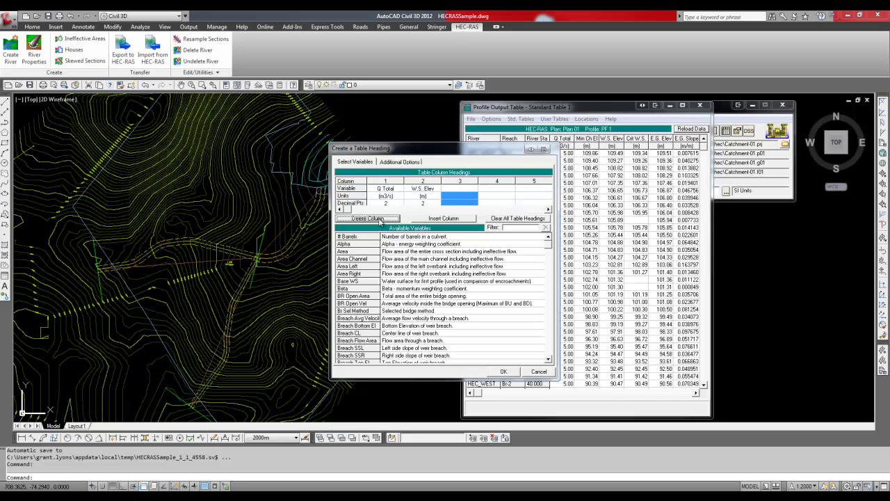
Add the Sta W.S. Lft and Sta W.S. Rgt columns by filtering for 'sta w'.
left_click(522, 227)
type("sta w")
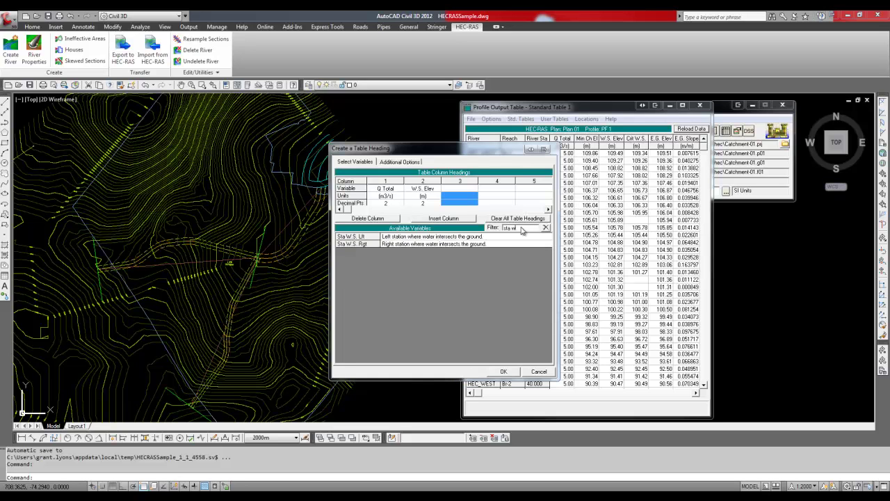
double_click(403, 238)
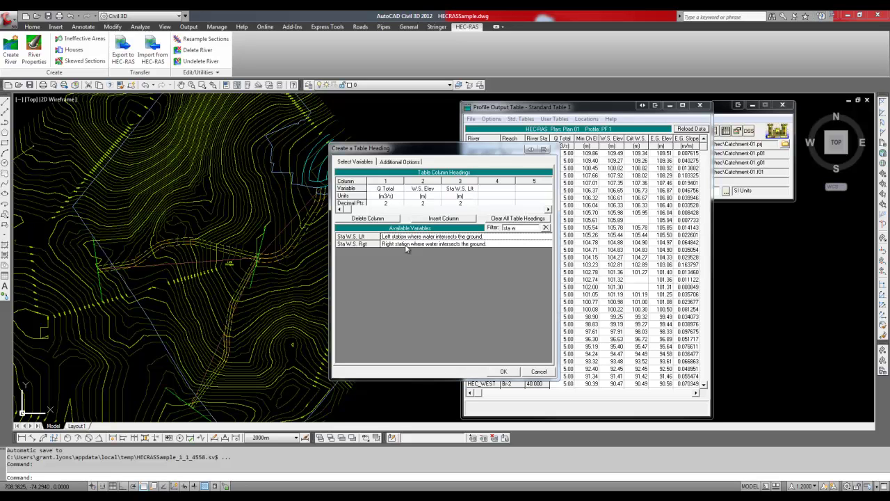
double_click(409, 244)
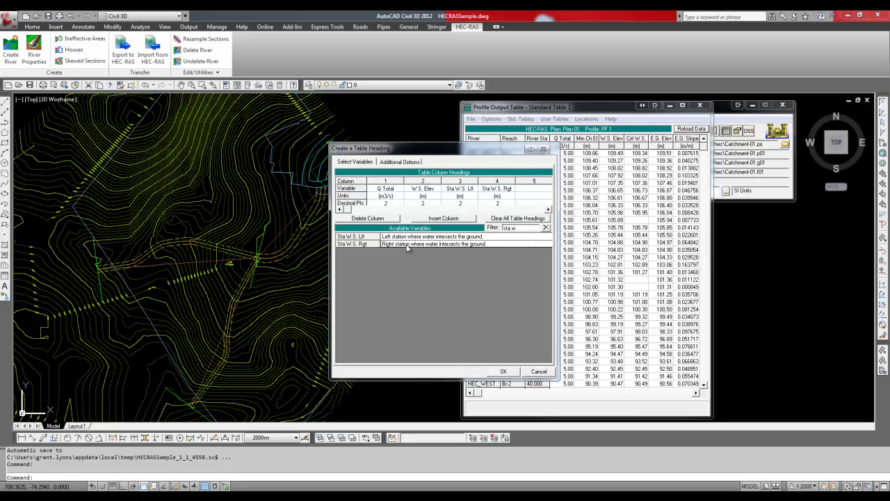
Save the table layout as user table ARDExport and verify it under User Tables.
left_click(503, 371)
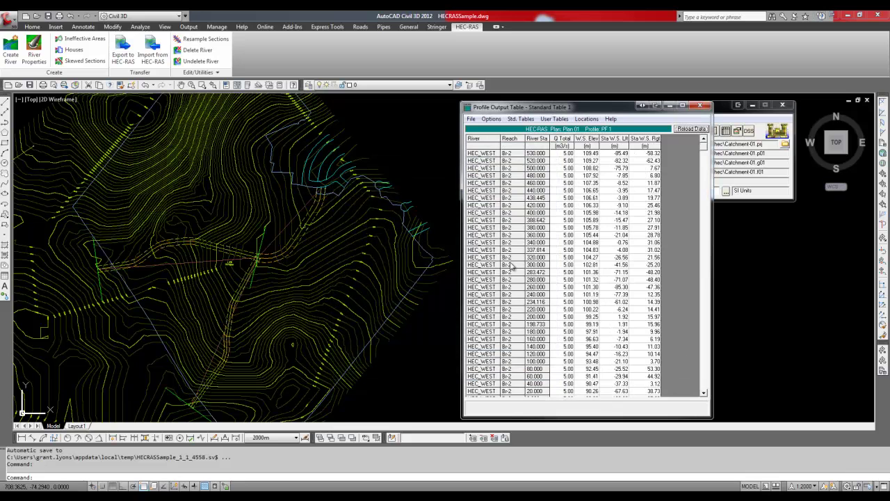
left_click(489, 119)
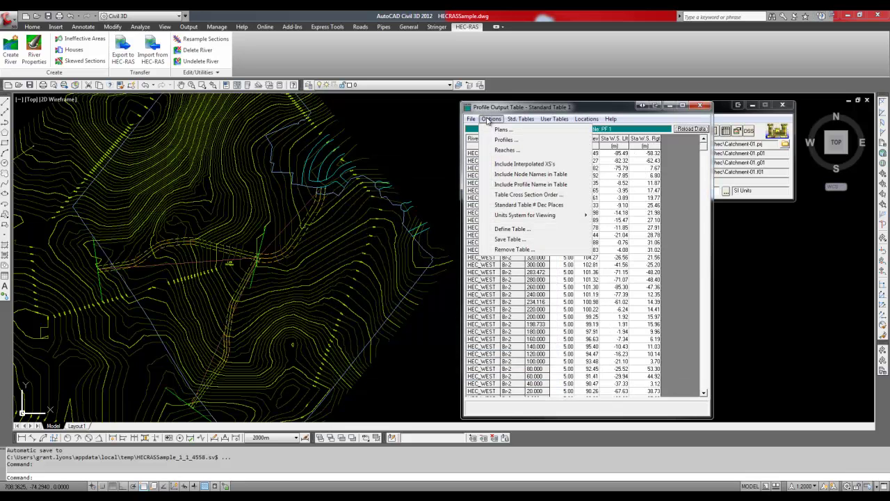
left_click(510, 239)
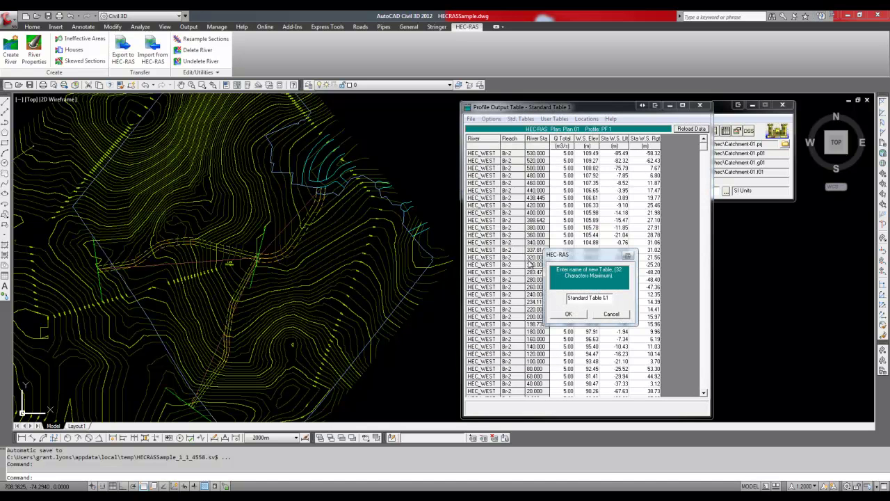
left_click_drag(609, 298, 556, 297)
type("ARDExport")
left_click(569, 314)
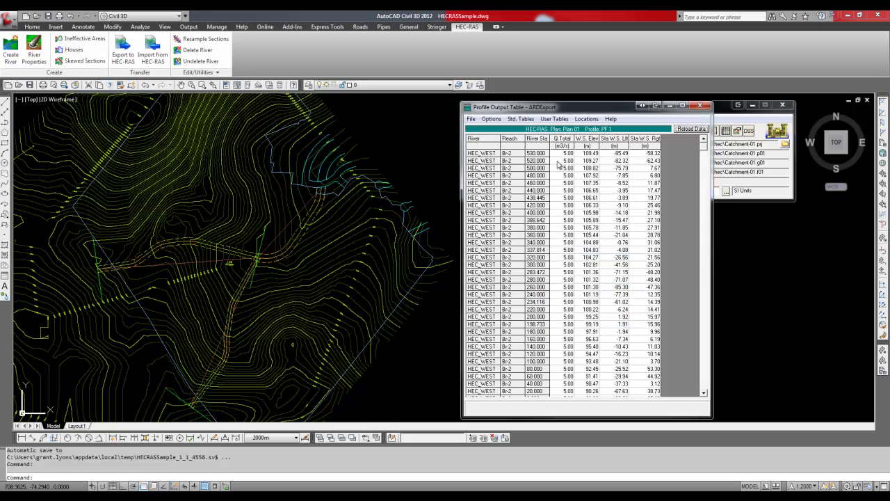
left_click(554, 119)
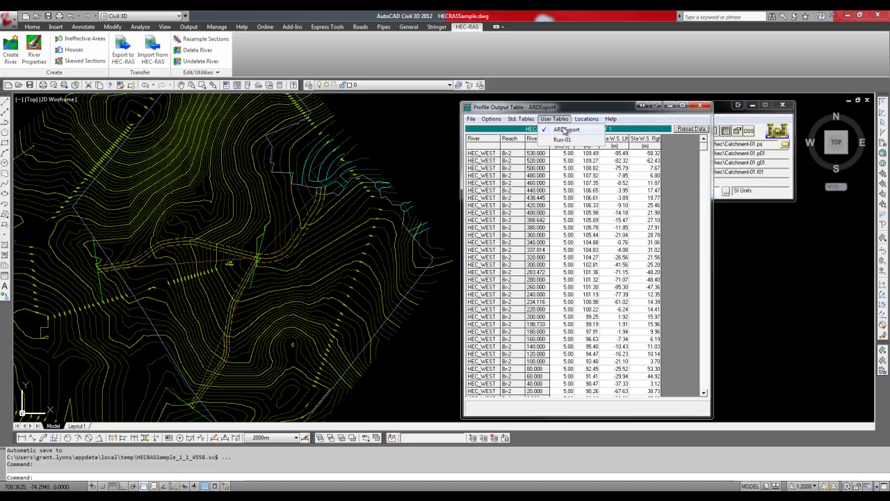
Write the ARDExport table to the text file Run-01 and exit the profile output table.
left_click(491, 119)
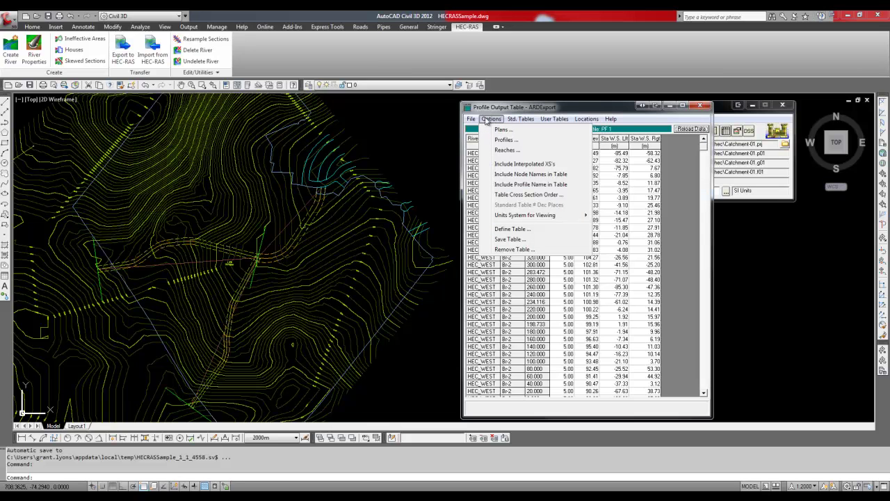
mouse_move(475, 119)
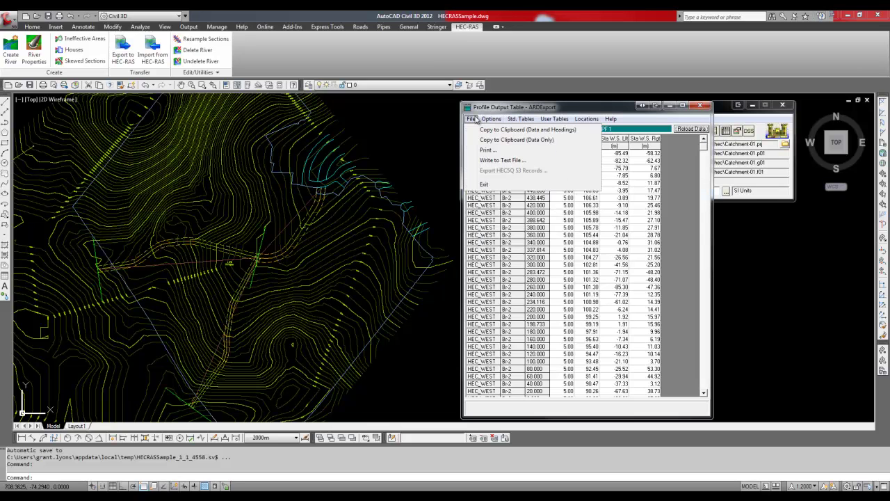
left_click(494, 160)
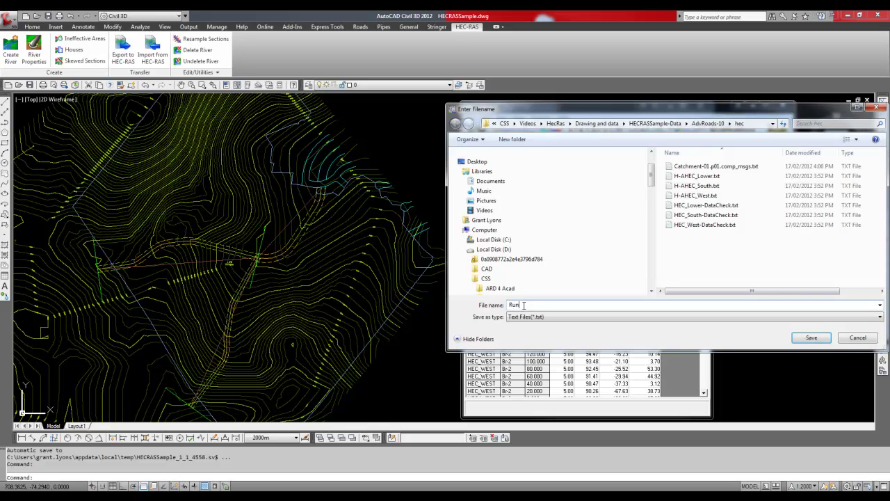
type("1")
left_click(810, 339)
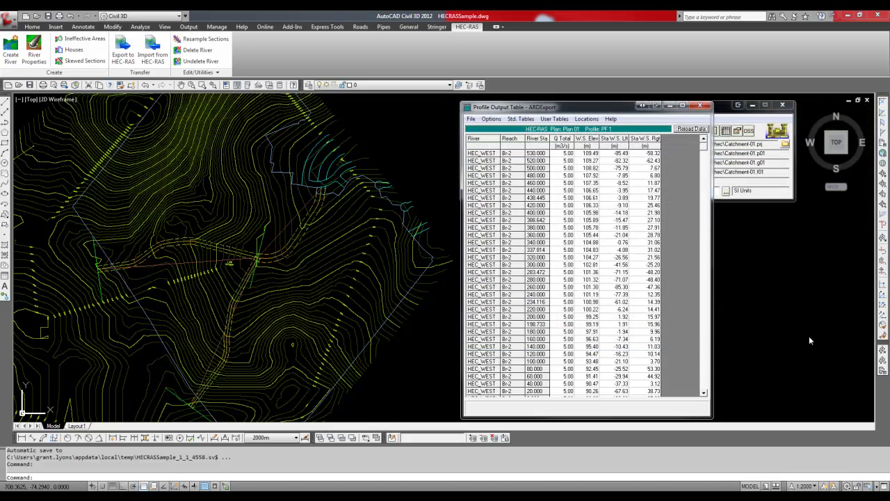
left_click(471, 119)
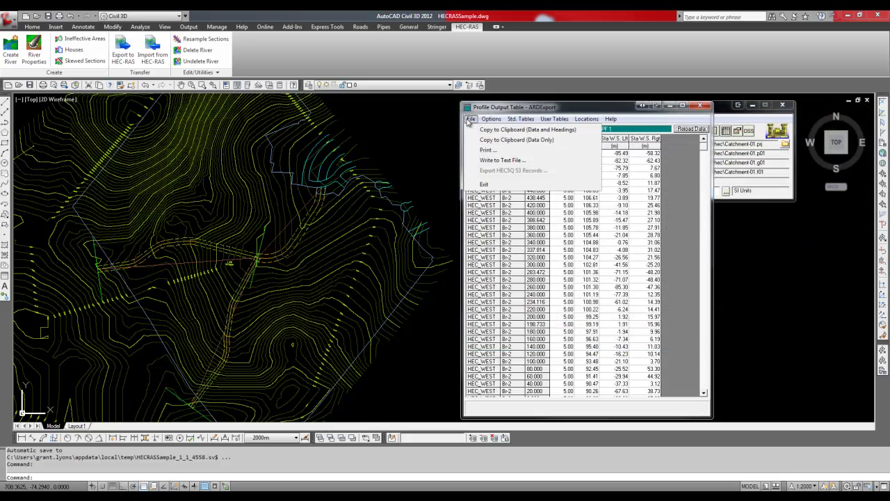
left_click(487, 185)
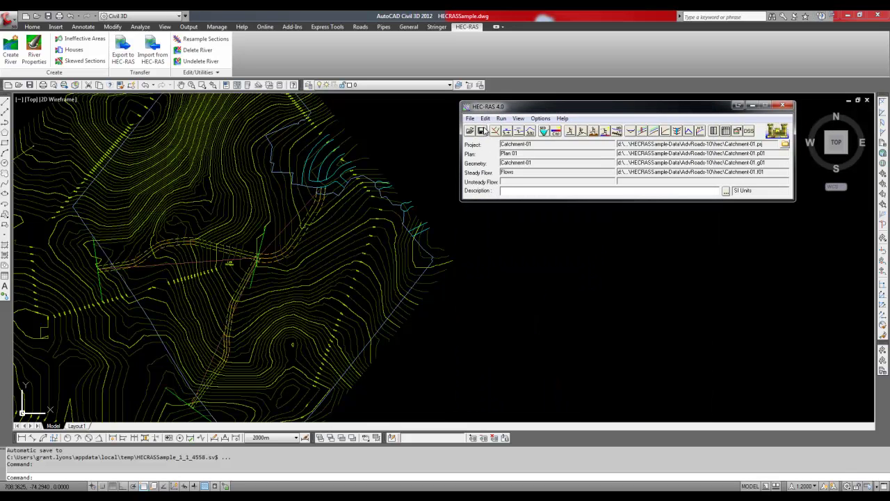
In Civil 3D, import HEC-RAS results by picking Run-01.txt from the file list.
left_click(505, 263)
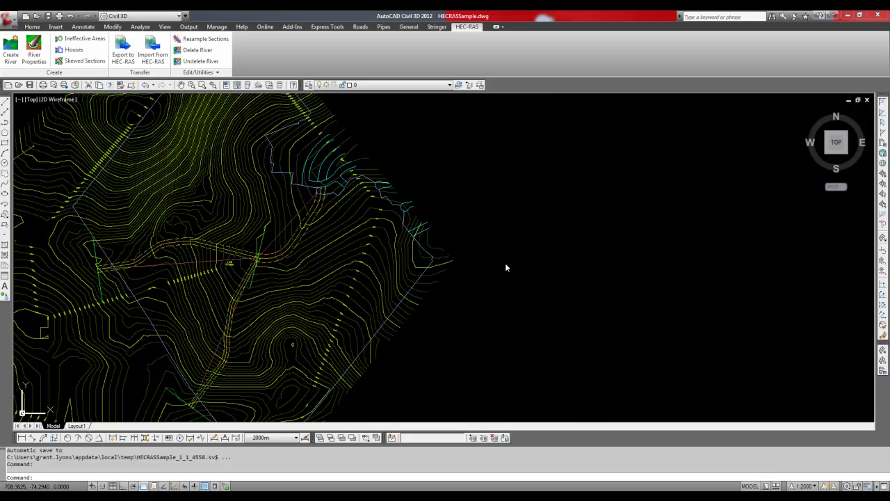
left_click(154, 47)
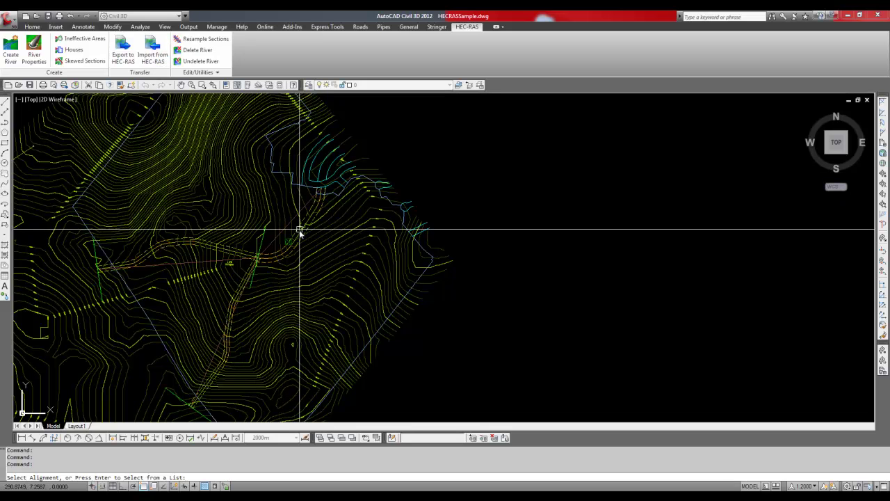
key("Return")
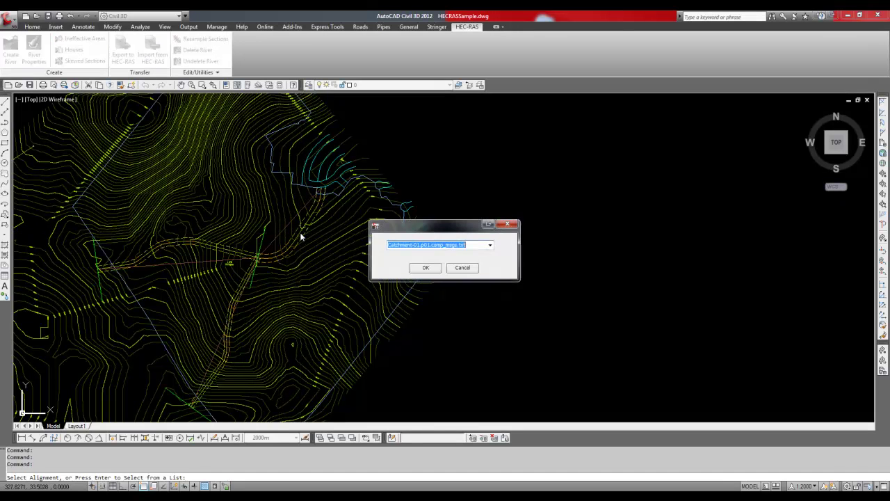
left_click(489, 245)
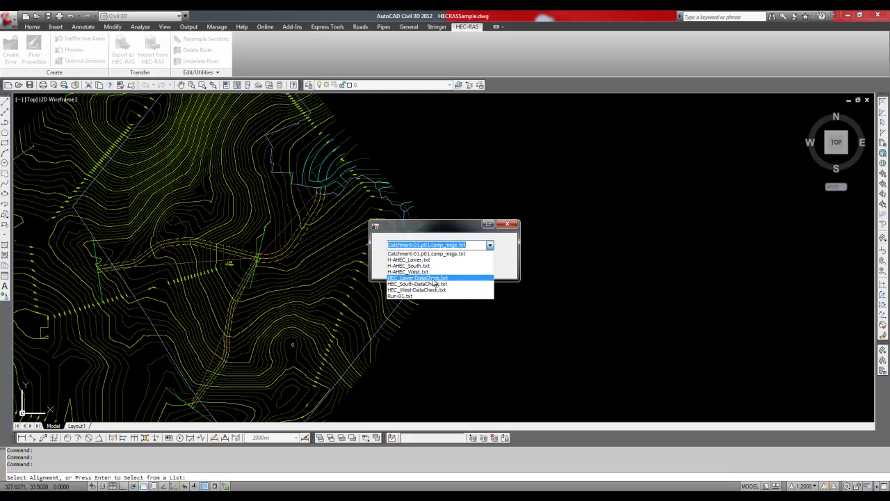
left_click(427, 296)
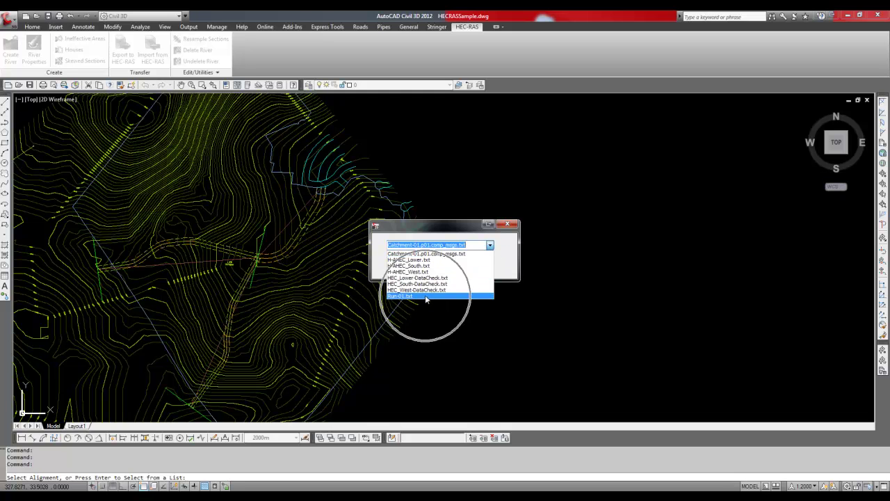
left_click(426, 269)
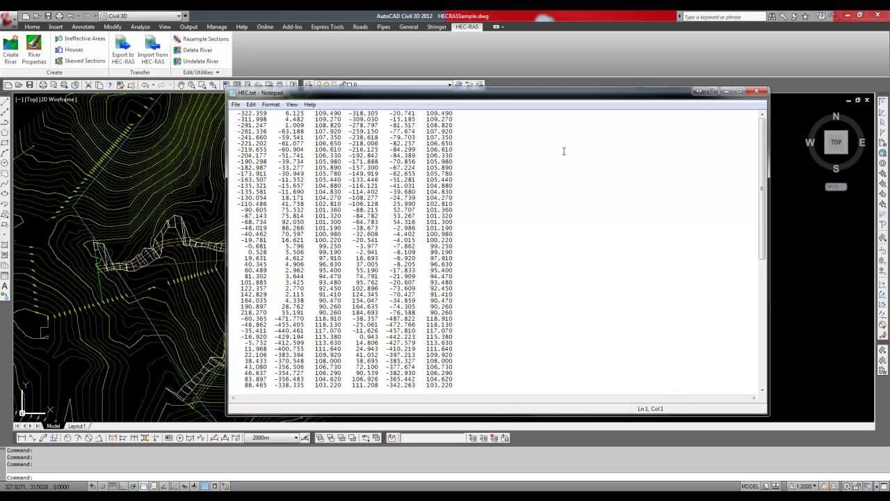
Save the coordinate listing as HEC.txt in the HECRASSample-Data temp folder.
left_click(236, 105)
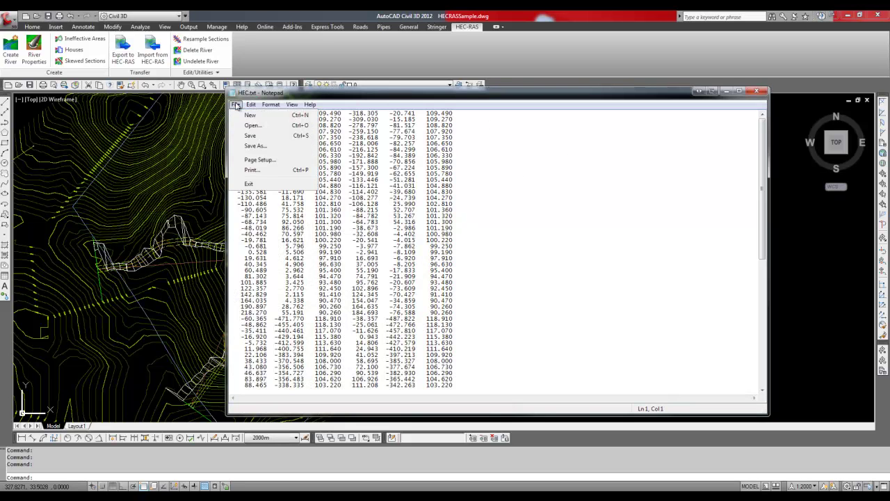
left_click(248, 147)
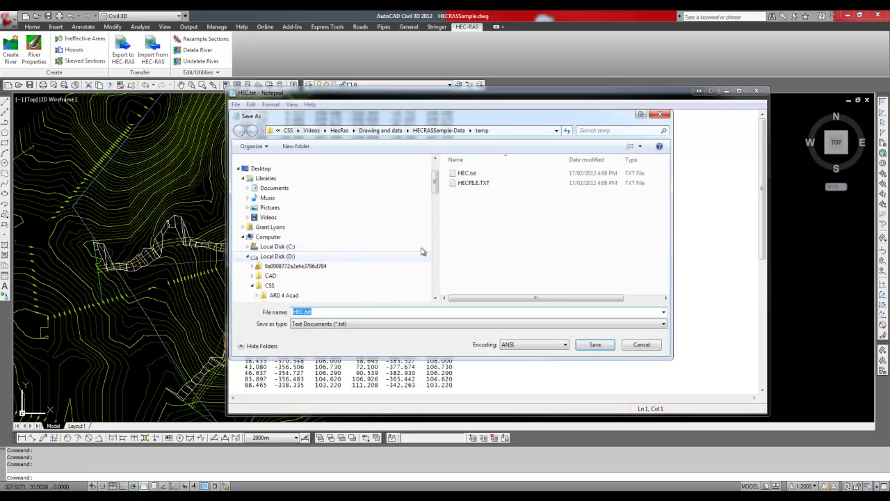
left_click(498, 133)
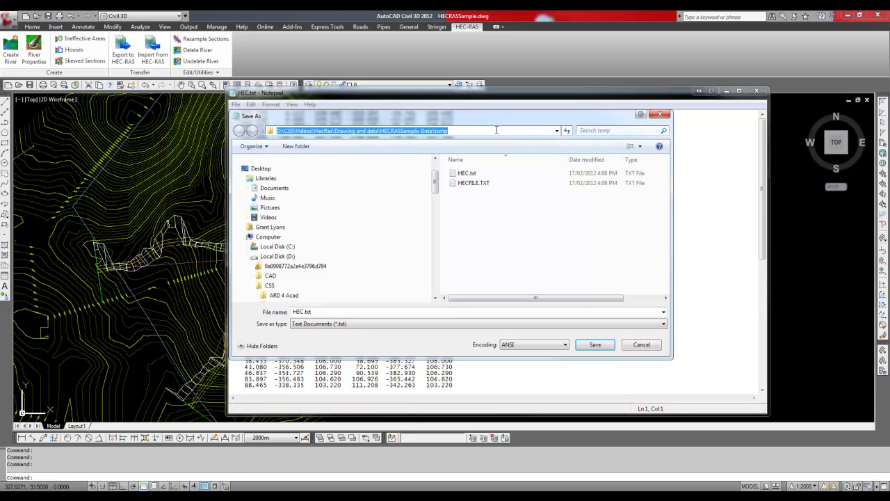
left_click(641, 346)
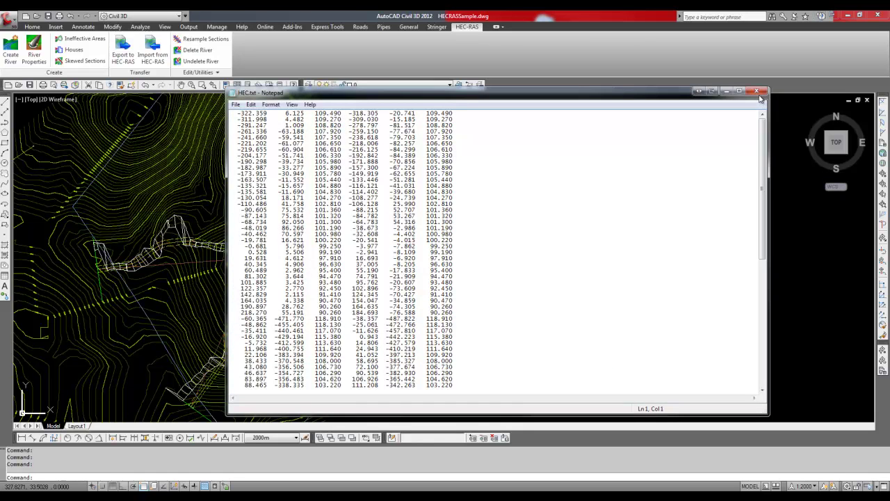
Close the HEC.txt file in Notepad to reveal the imported polylines in Civil 3D.
left_click(759, 94)
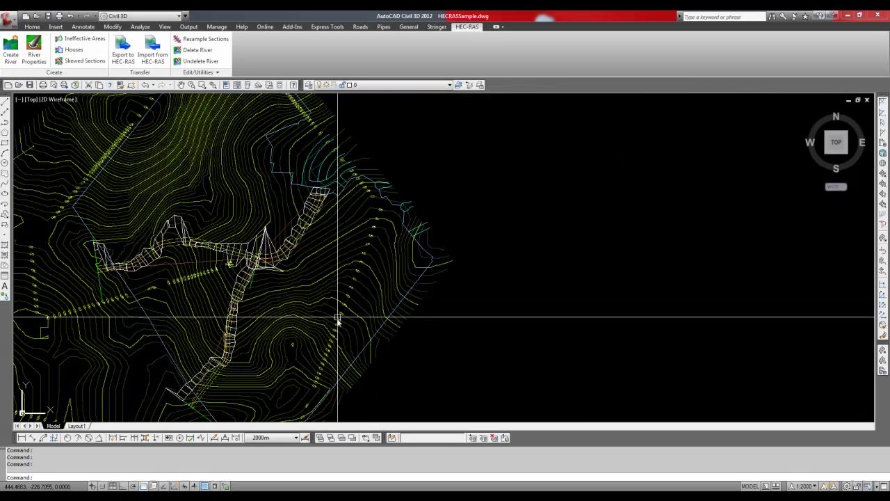